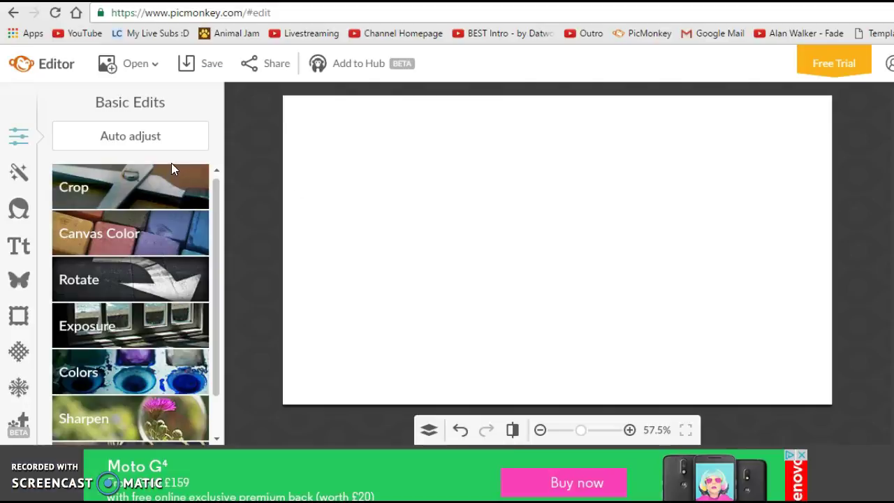
Open the Text panel so its font list sits beside the blank white canvas
{"action": "left_click", "coordinate": [21, 250]}
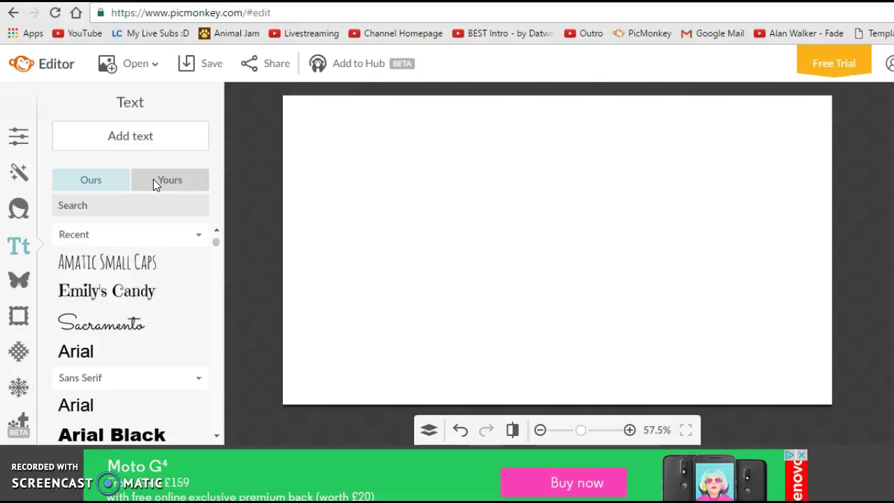
From the Yours fonts, choose Space Comics and add a placeholder text box to the canvas
{"action": "left_click", "coordinate": [150, 179]}
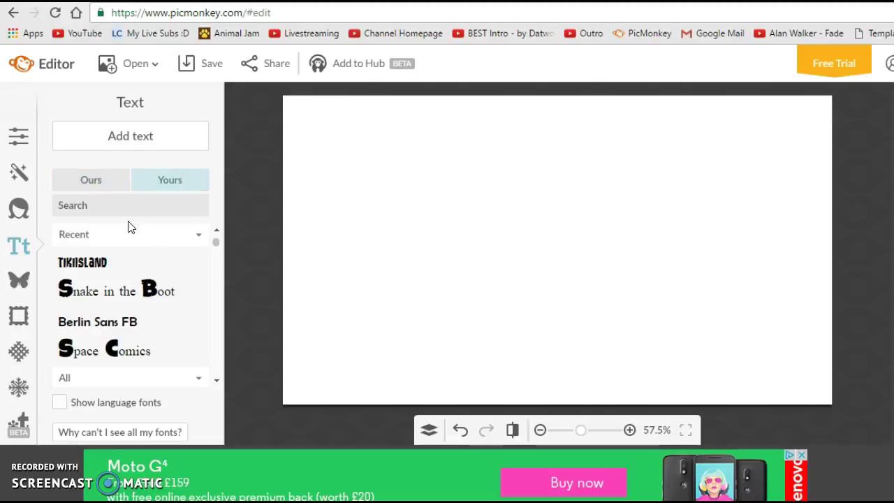
{"action": "left_click", "coordinate": [124, 297]}
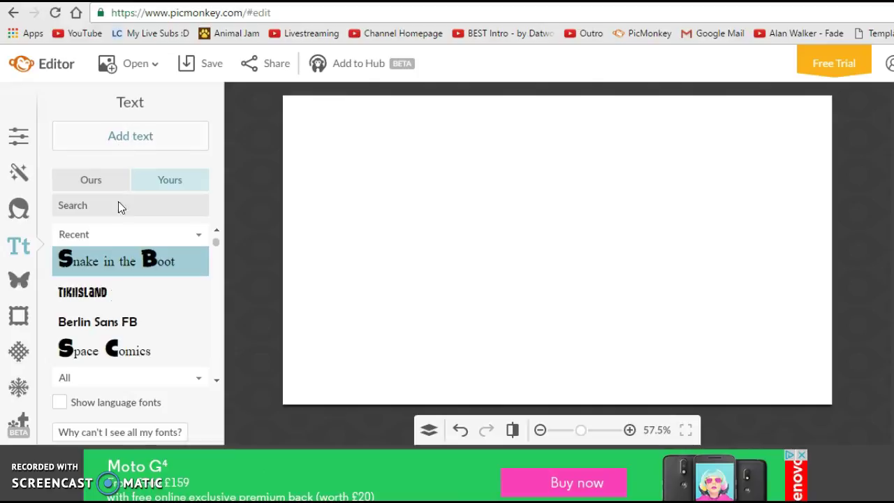
{"action": "left_click", "coordinate": [105, 351]}
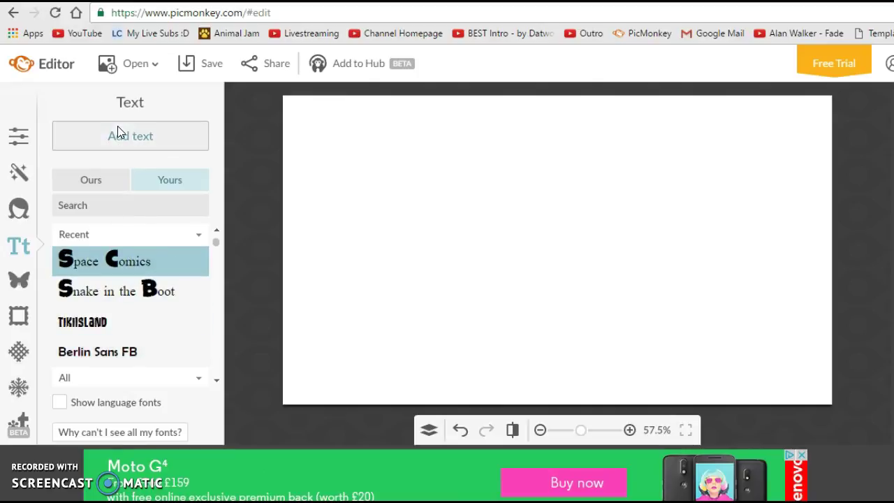
{"action": "left_click", "coordinate": [505, 266]}
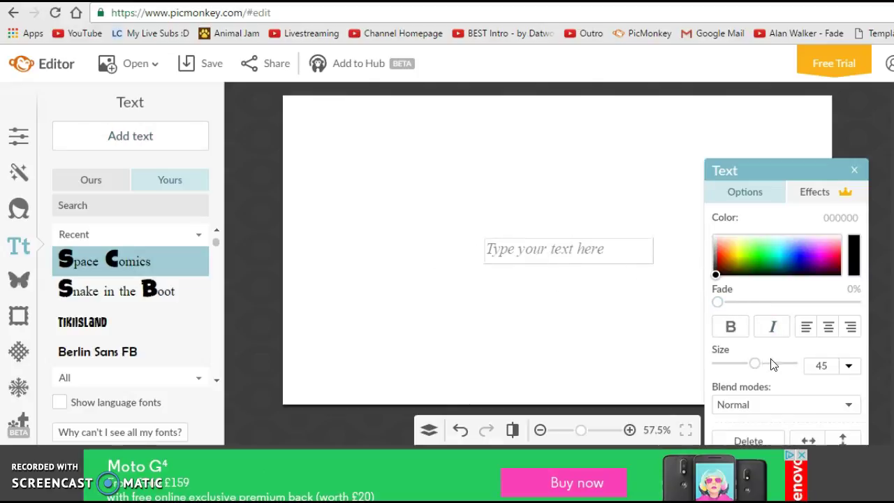
Shrink the text size to 40 and replace the placeholder with EXAMPLE
{"action": "left_click_drag", "start_coordinate": [765, 364], "coordinate": [752, 364]}
{"action": "type", "text": "EXAMPLE"}
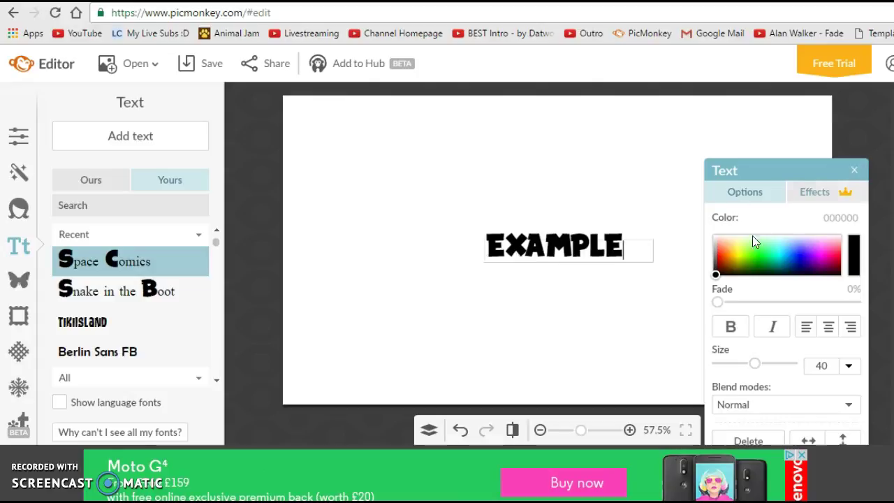
{"action": "left_click", "coordinate": [559, 276]}
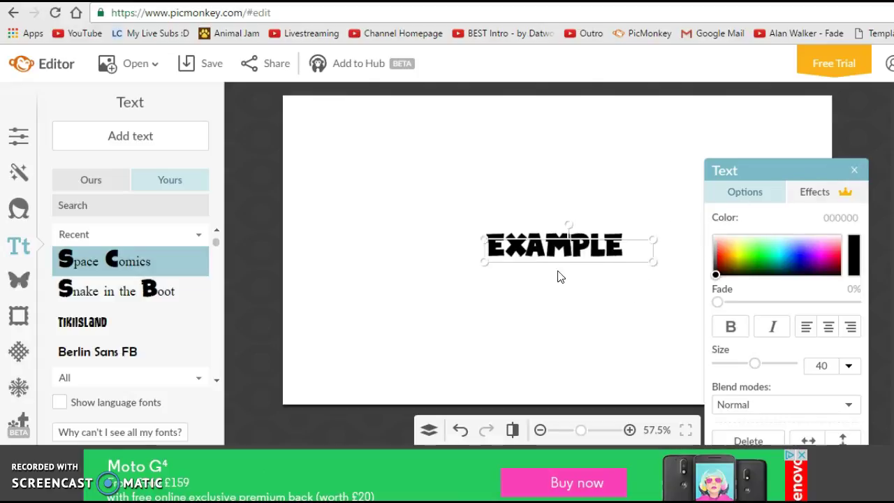
Set the canvas background colour to magenta for a pink sunburst
{"action": "left_click", "coordinate": [19, 136]}
{"action": "left_click", "coordinate": [97, 243]}
{"action": "left_click_drag", "start_coordinate": [102, 300], "coordinate": [108, 302]}
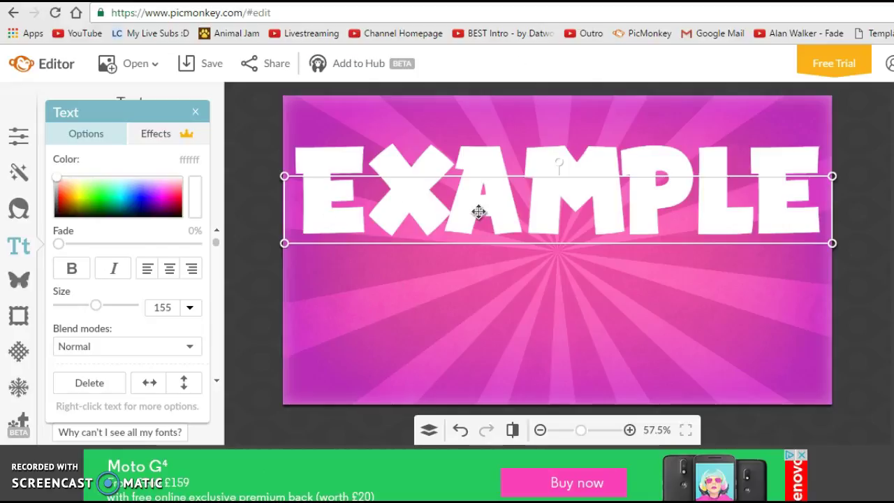
Position the large white EXAMPLE text across the top of the canvas
{"action": "left_click_drag", "start_coordinate": [479, 209], "coordinate": [477, 184]}
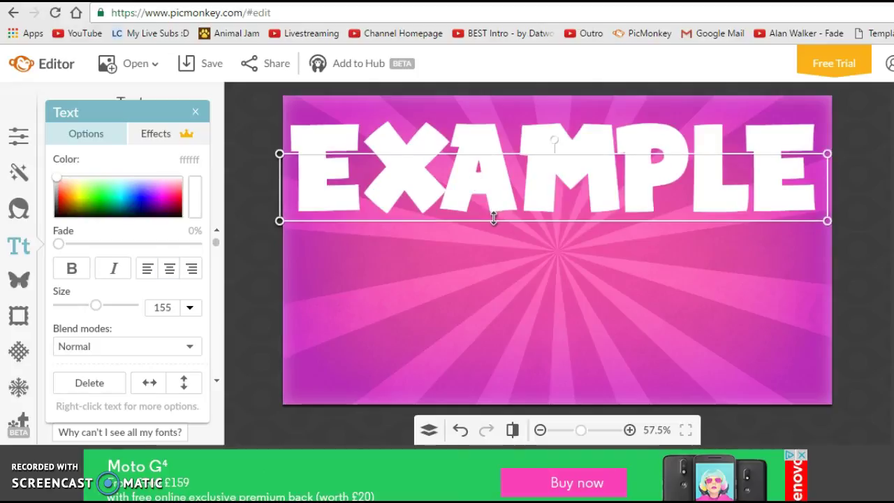
{"action": "double_click", "coordinate": [690, 213]}
{"action": "left_click", "coordinate": [695, 287]}
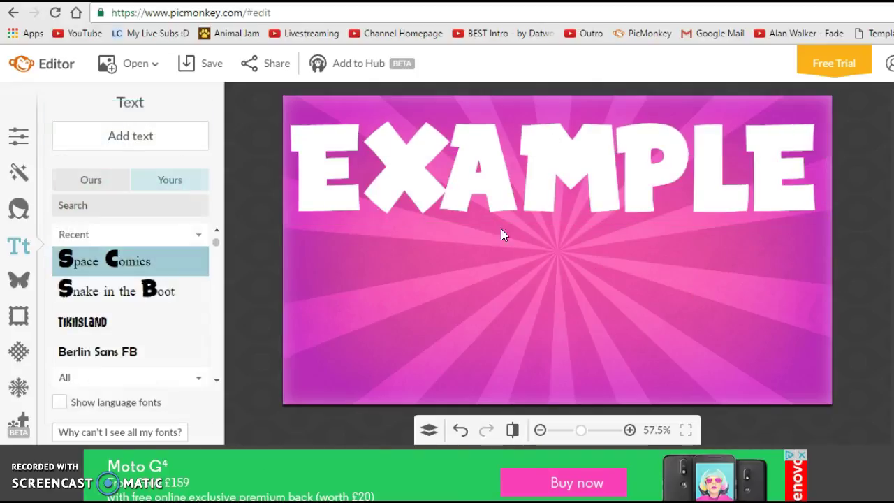
{"action": "left_click_drag", "start_coordinate": [450, 185], "coordinate": [447, 192]}
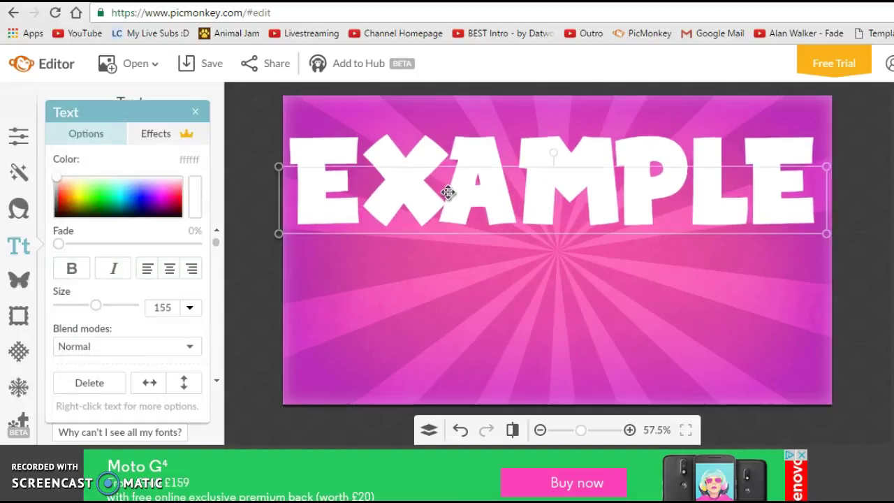
{"action": "left_click", "coordinate": [195, 112]}
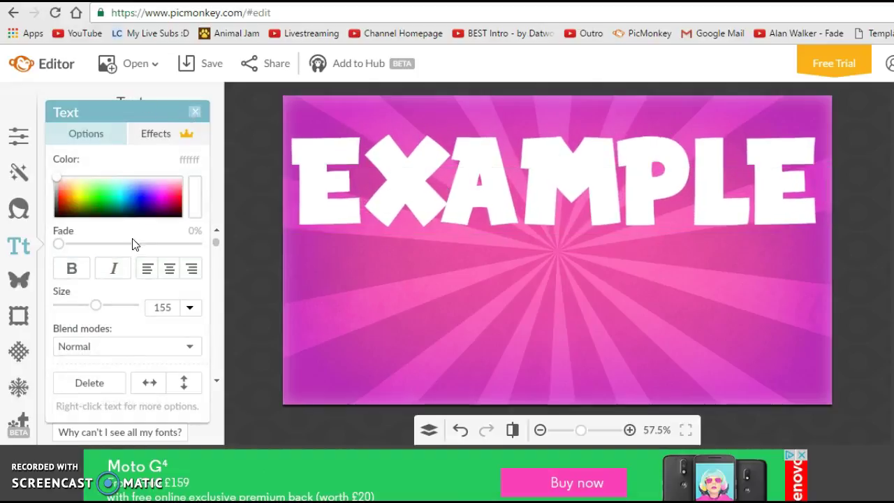
{"action": "right_click", "coordinate": [537, 218]}
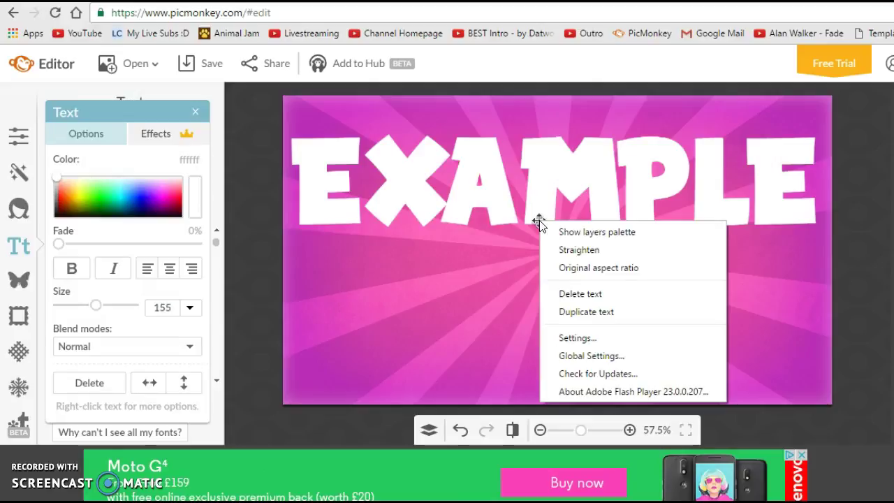
{"action": "left_click", "coordinate": [583, 316]}
{"action": "left_click_drag", "start_coordinate": [552, 237], "coordinate": [538, 215]}
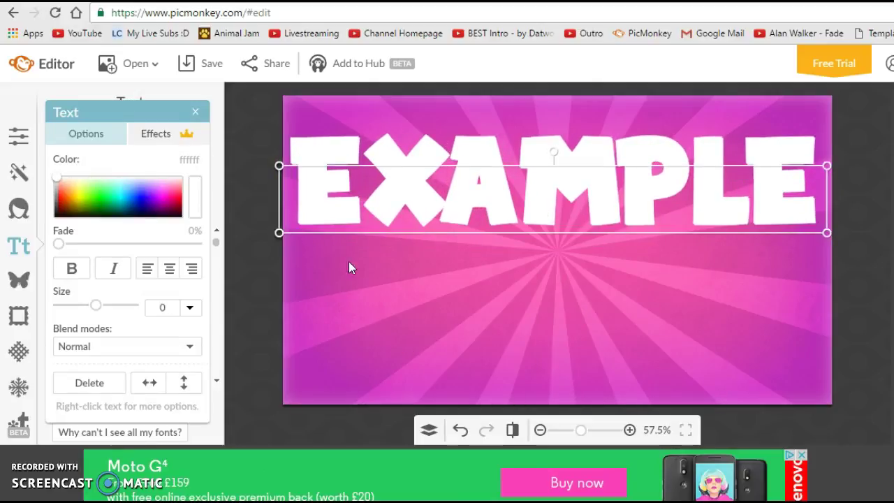
{"action": "left_click", "coordinate": [71, 194]}
{"action": "left_click_drag", "start_coordinate": [70, 194], "coordinate": [56, 194]}
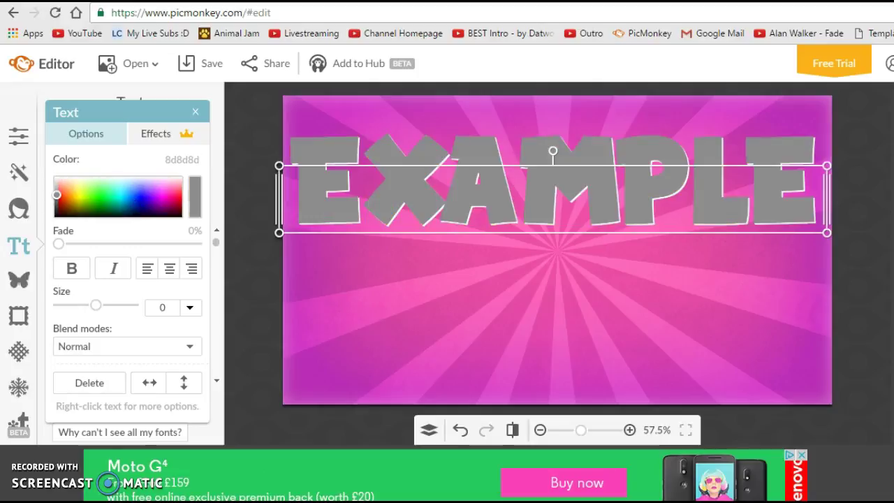
{"action": "left_click_drag", "start_coordinate": [17, 269], "coordinate": [40, 262]}
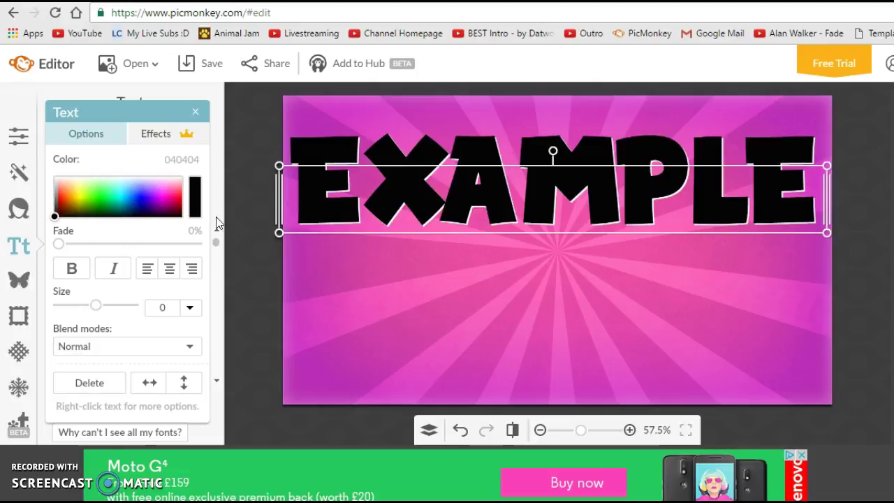
{"action": "right_click", "coordinate": [423, 191]}
{"action": "left_click", "coordinate": [481, 231]}
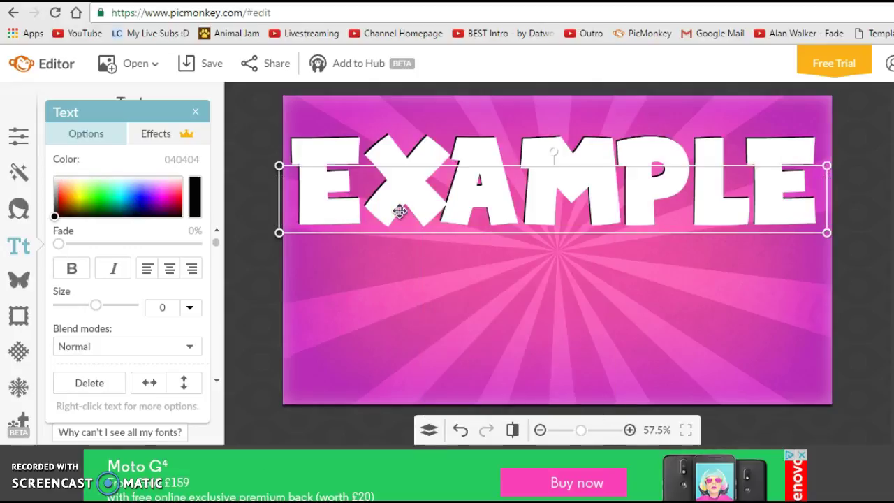
{"action": "left_click_drag", "start_coordinate": [828, 234], "coordinate": [831, 235]}
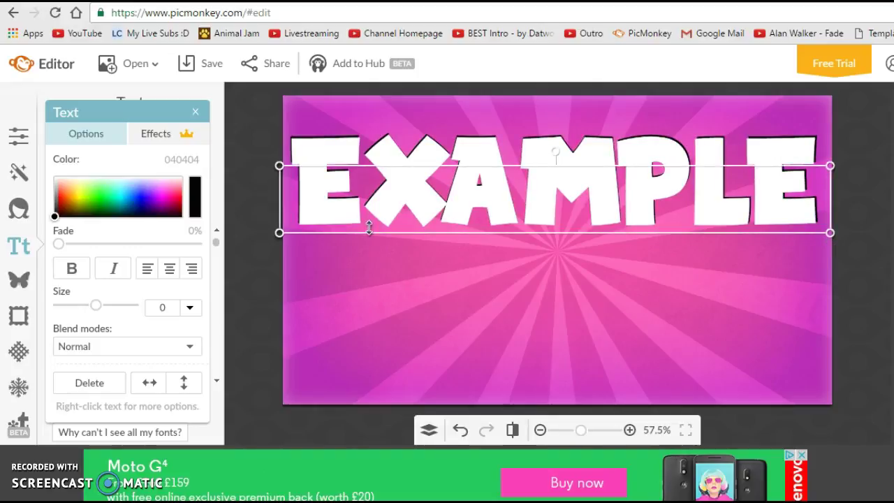
{"action": "mouse_move", "coordinate": [364, 225]}
{"action": "left_mouse_down"}
{"action": "mouse_move", "coordinate": [378, 228]}
{"action": "mouse_move", "coordinate": [355, 236]}
{"action": "mouse_move", "coordinate": [369, 231]}
{"action": "left_mouse_up"}
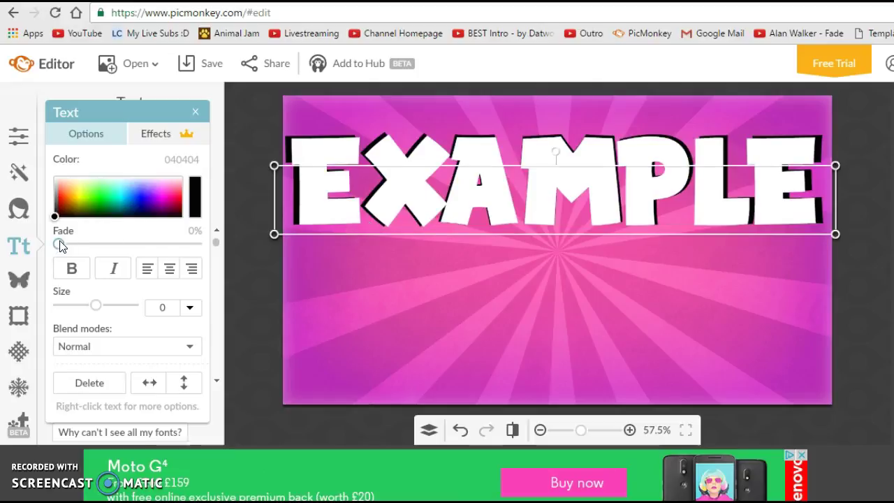
{"action": "left_click_drag", "start_coordinate": [61, 246], "coordinate": [174, 239]}
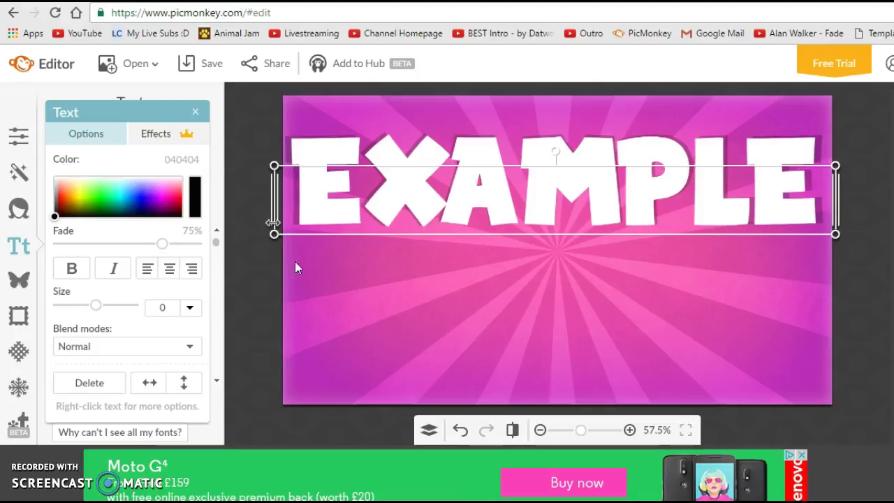
Delete both the black duplicate and the white EXAMPLE text from the canvas
{"action": "left_click", "coordinate": [93, 381]}
{"action": "left_click", "coordinate": [420, 180]}
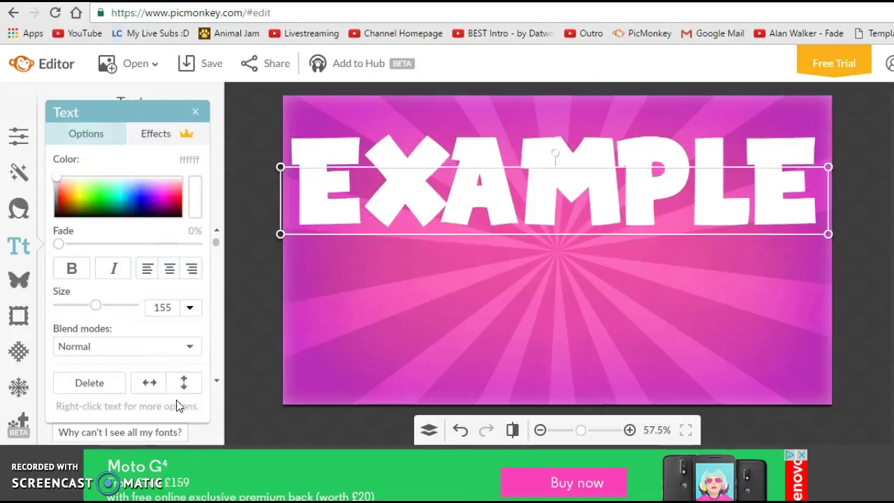
{"action": "left_click", "coordinate": [104, 386]}
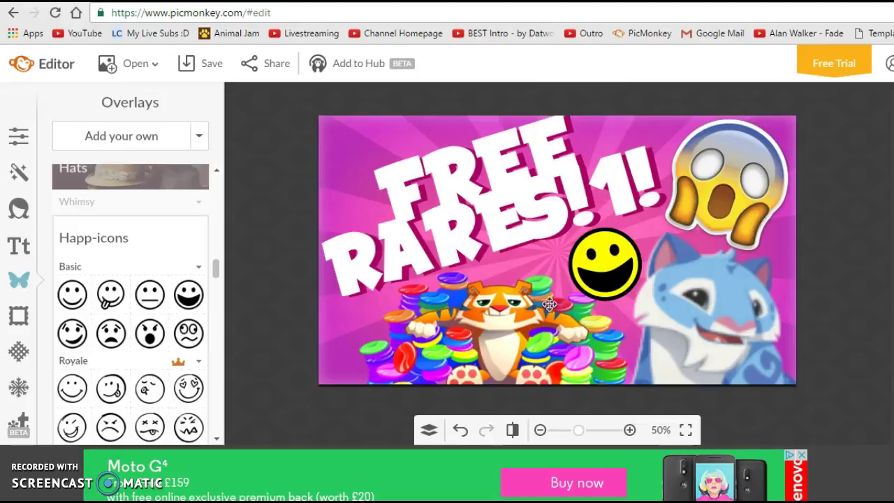
Select the scared-face emoji, then try nudging the tiger-and-coins overlay and undo it
{"action": "scroll", "coordinate": [517, 262], "scroll_direction": "down", "scroll_amount": 3}
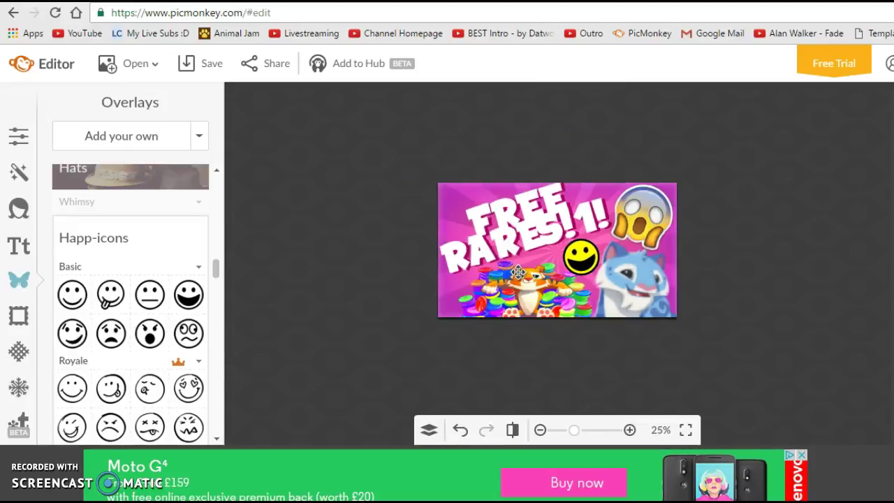
{"action": "scroll", "coordinate": [517, 262], "scroll_direction": "up", "scroll_amount": 2}
{"action": "scroll", "coordinate": [519, 260], "scroll_direction": "down", "scroll_amount": 1}
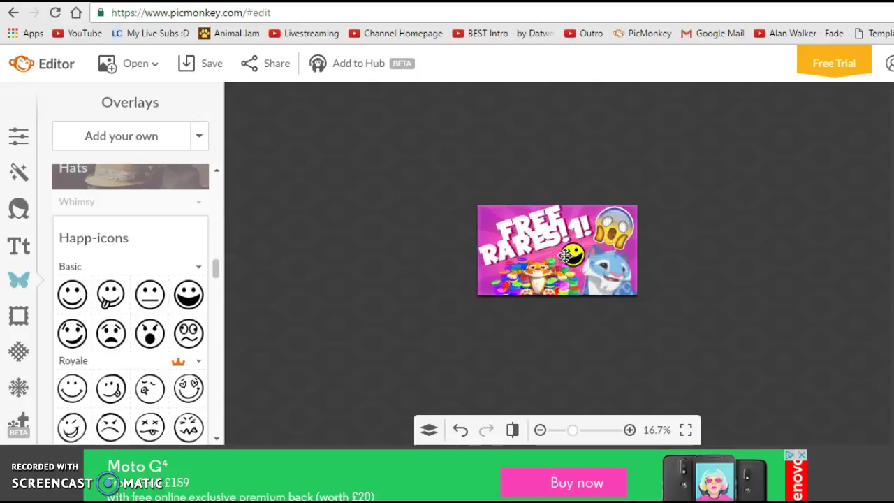
{"action": "scroll", "coordinate": [518, 260], "scroll_direction": "up", "scroll_amount": 3}
{"action": "scroll", "coordinate": [537, 230], "scroll_direction": "down", "scroll_amount": 1}
{"action": "scroll", "coordinate": [536, 230], "scroll_direction": "up", "scroll_amount": 1}
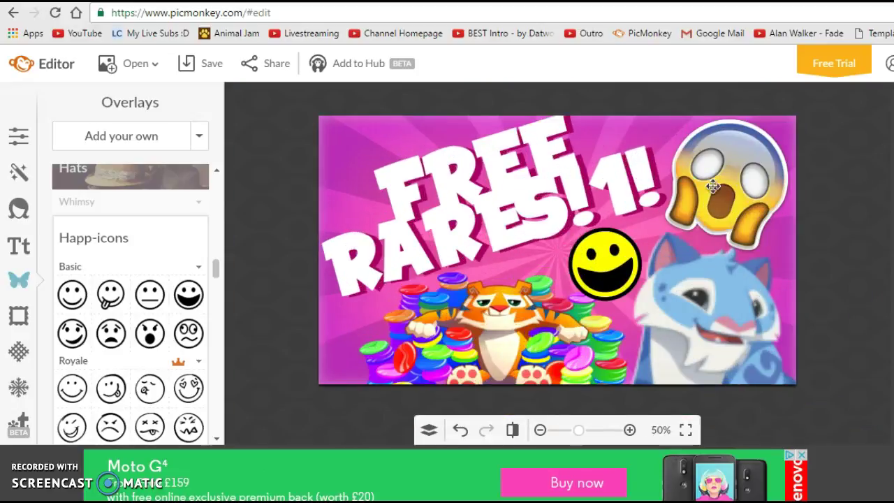
{"action": "left_click", "coordinate": [746, 168]}
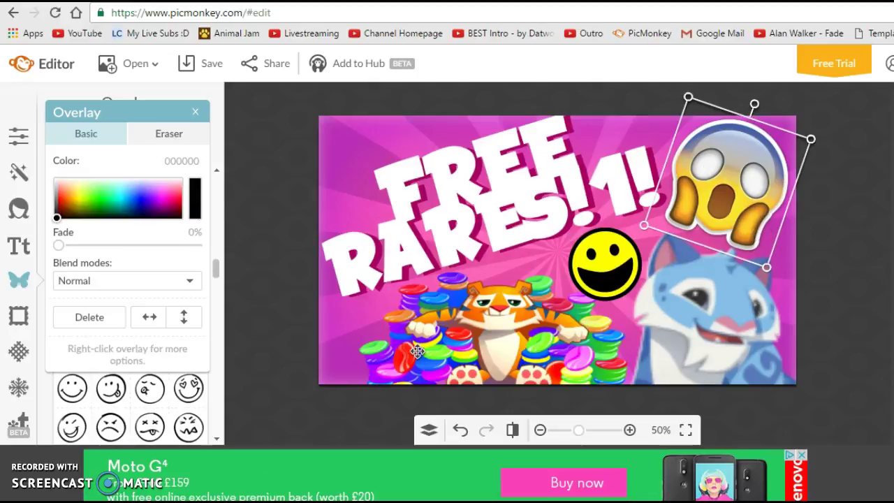
{"action": "mouse_move", "coordinate": [424, 353]}
{"action": "left_mouse_down"}
{"action": "mouse_move", "coordinate": [457, 344]}
{"action": "mouse_move", "coordinate": [409, 329]}
{"action": "mouse_move", "coordinate": [430, 353]}
{"action": "mouse_move", "coordinate": [428, 342]}
{"action": "left_mouse_up"}
{"action": "left_click", "coordinate": [460, 429]}
Undo the large cat overlay's shift, then select and deselect the yellow smiley
{"action": "left_click", "coordinate": [723, 315]}
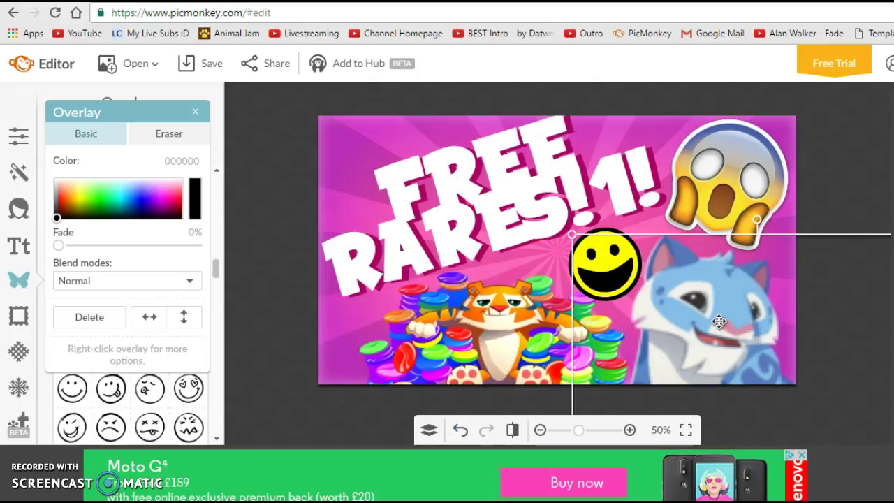
{"action": "left_click", "coordinate": [462, 430]}
{"action": "left_click", "coordinate": [467, 430]}
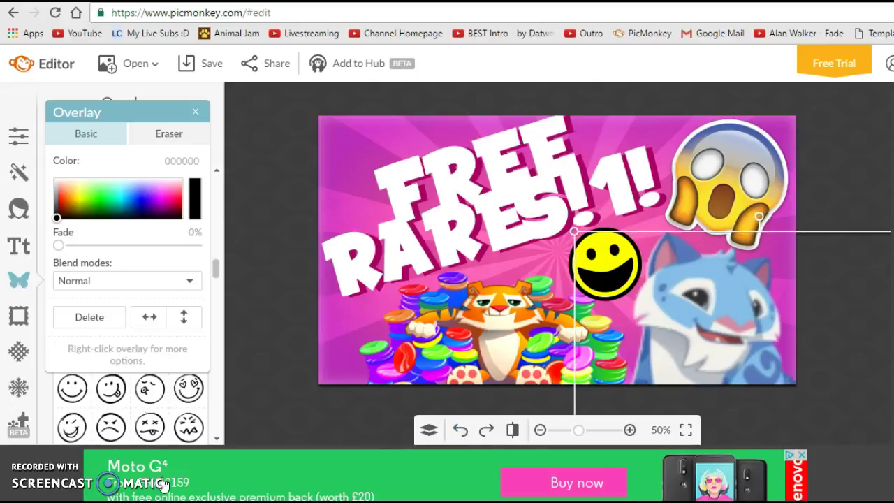
{"action": "left_click", "coordinate": [575, 260]}
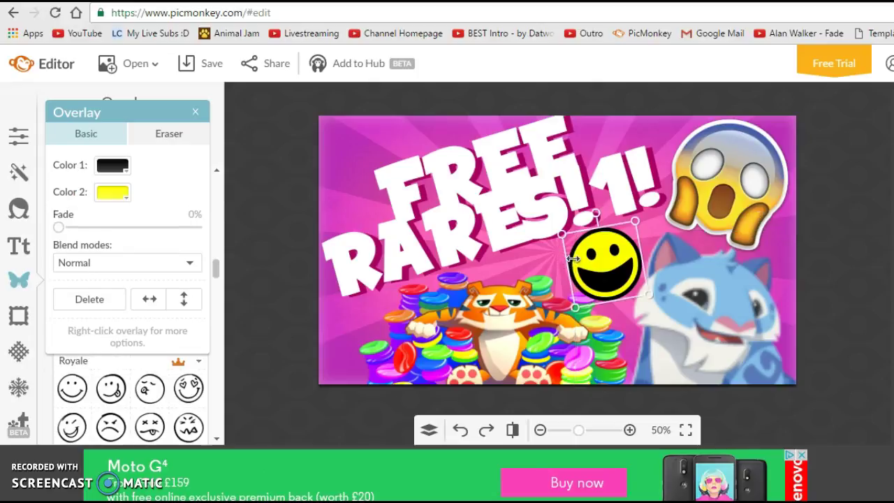
{"action": "left_click", "coordinate": [193, 113]}
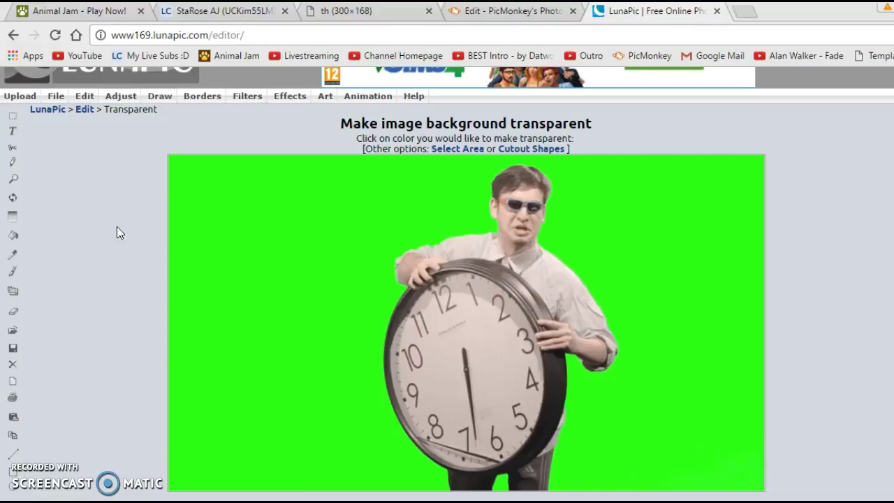
Use LunaPic's Edit menu to reach the Transparent tool for the green-screen clock photo
{"action": "mouse_move", "coordinate": [75, 91]}
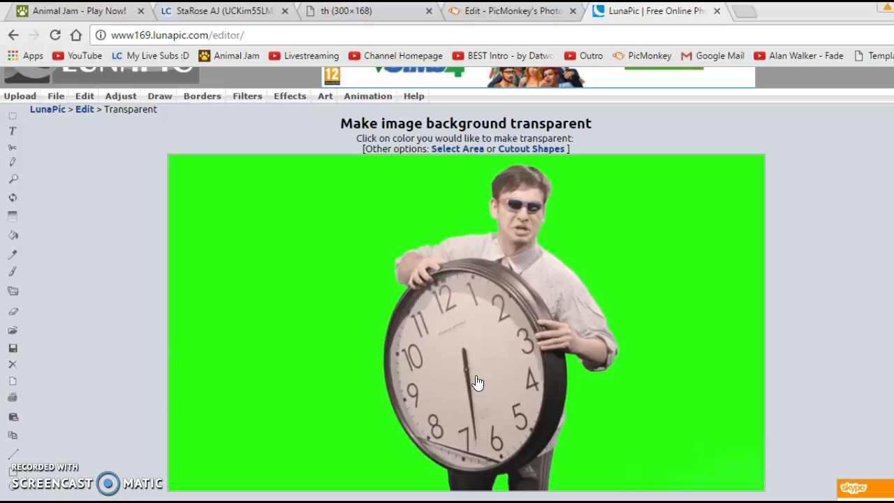
Make the green backdrop transparent, raising then lowering the threshold to 45 and finally 42
{"action": "left_click", "coordinate": [325, 269]}
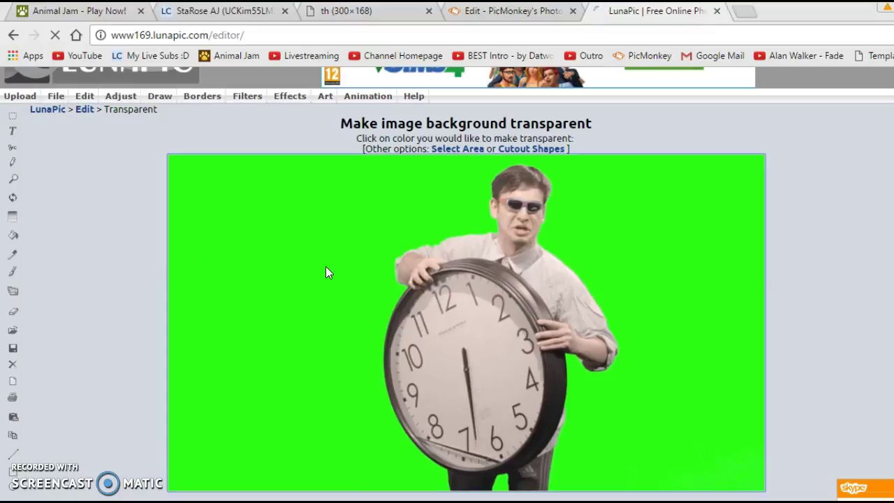
{"action": "scroll", "coordinate": [518, 231], "scroll_direction": "down", "scroll_amount": 2}
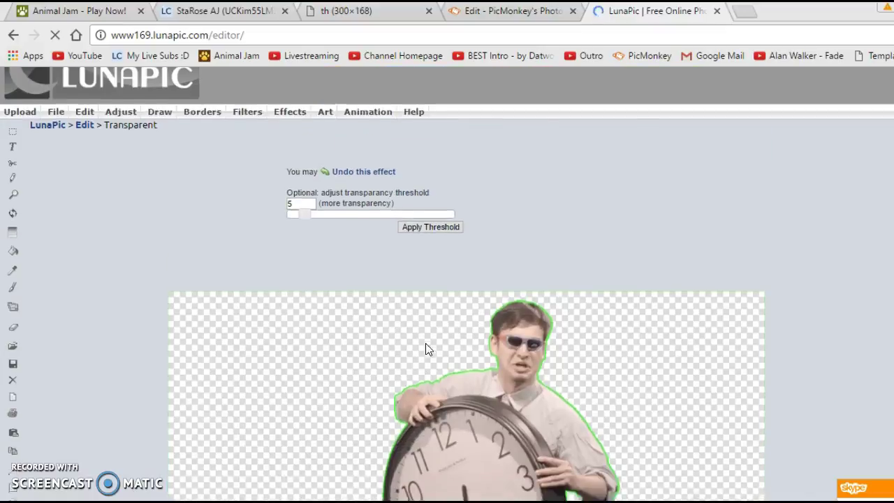
{"action": "scroll", "coordinate": [402, 288], "scroll_direction": "up", "scroll_amount": 1}
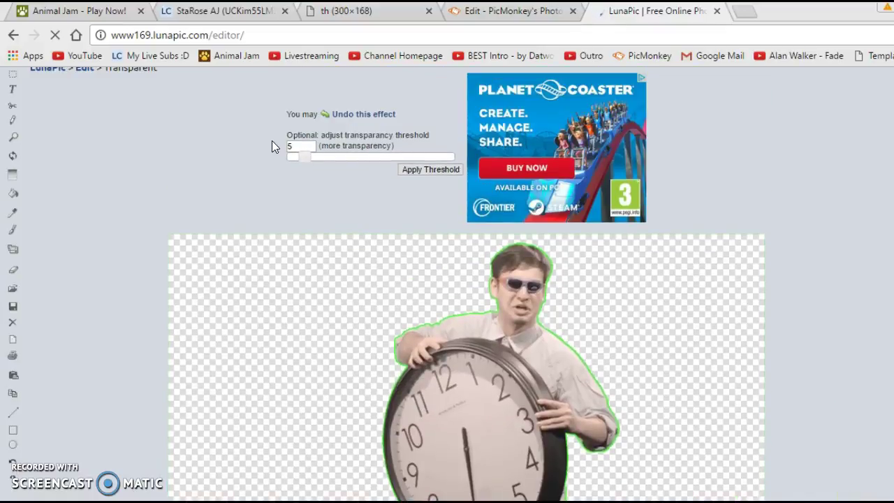
{"action": "left_click_drag", "start_coordinate": [298, 158], "coordinate": [465, 159]}
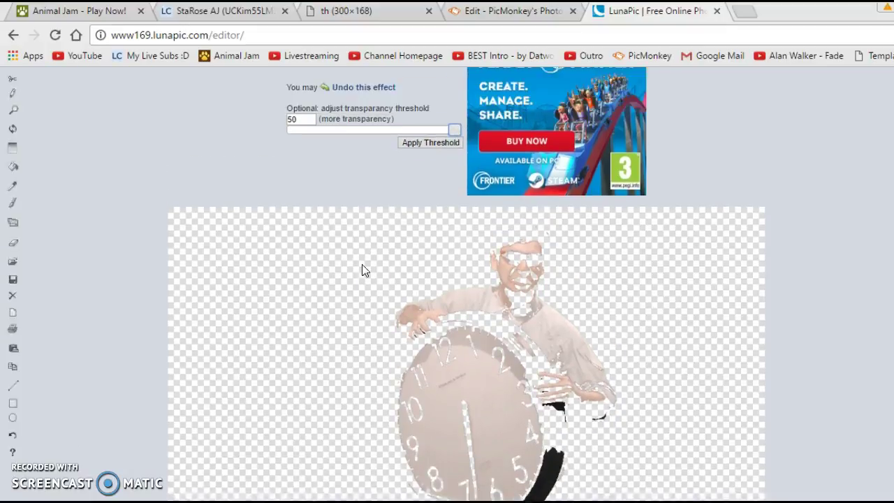
{"action": "left_click_drag", "start_coordinate": [454, 156], "coordinate": [438, 159]}
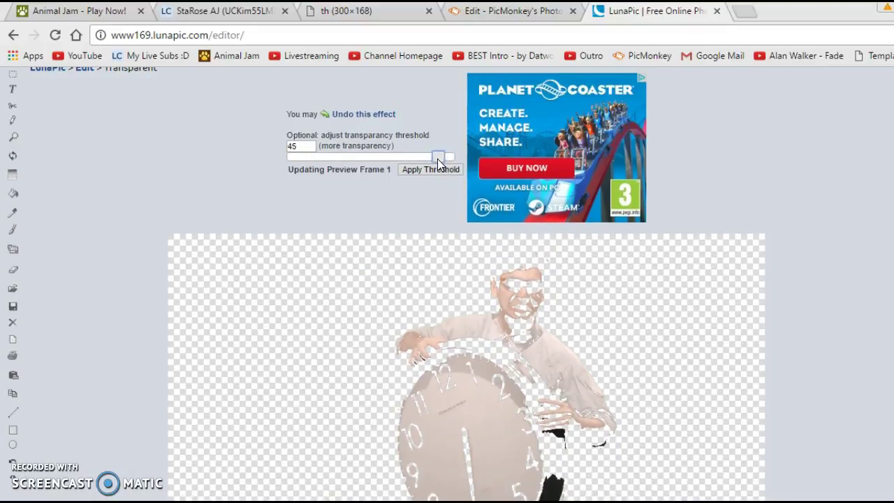
{"action": "scroll", "coordinate": [444, 310], "scroll_direction": "down", "scroll_amount": 1}
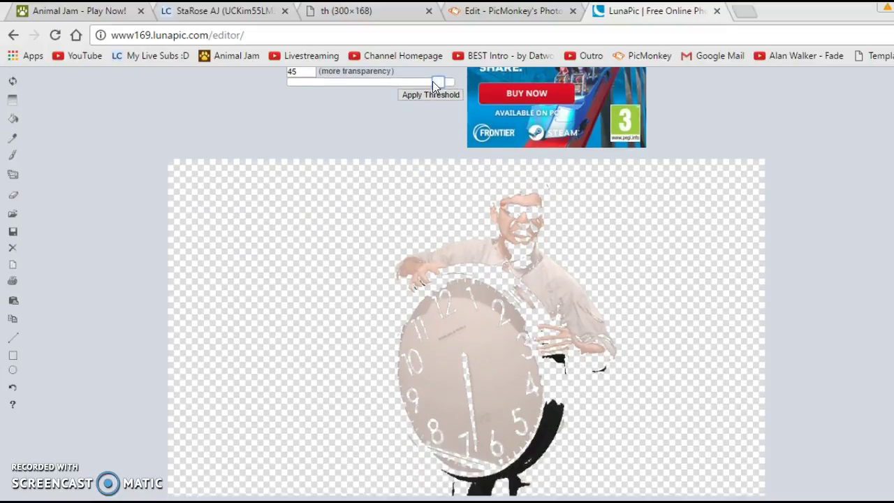
{"action": "left_click_drag", "start_coordinate": [433, 81], "coordinate": [427, 81]}
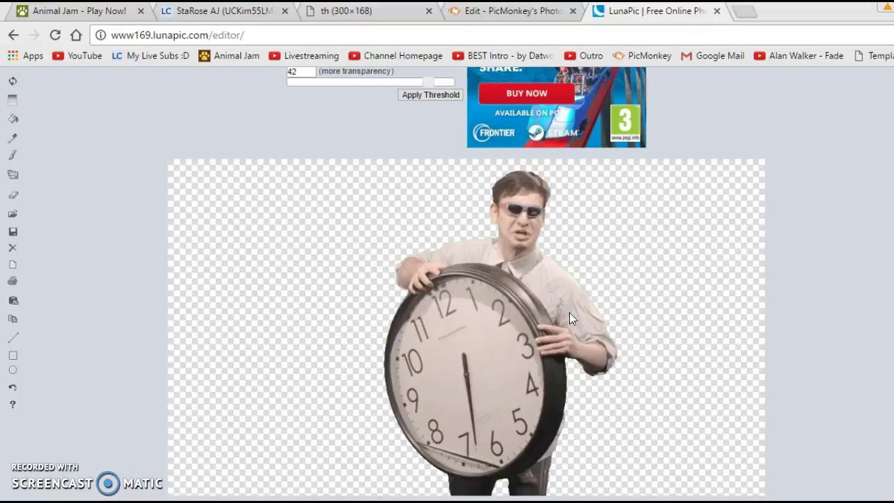
Copy the cut-out man with the clock, then zoom in and out to inspect its edges
{"action": "right_click", "coordinate": [443, 297]}
{"action": "left_click", "coordinate": [512, 327]}
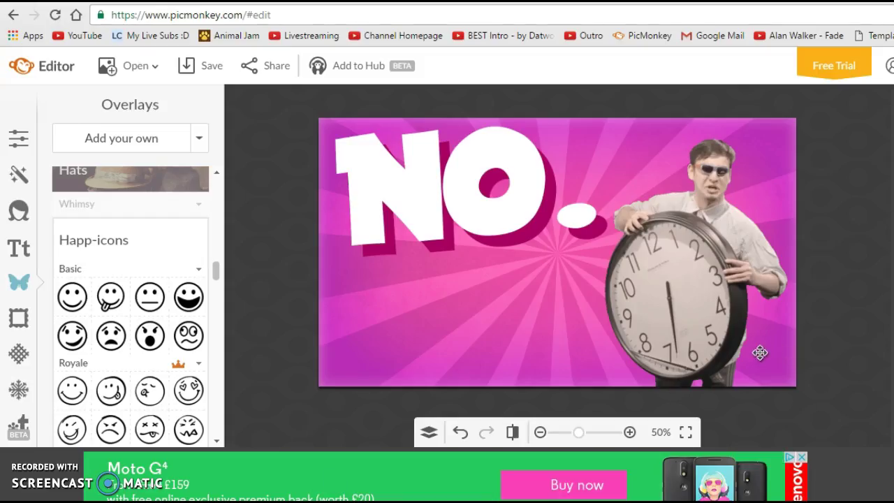
{"action": "scroll", "coordinate": [762, 314], "scroll_direction": "up", "scroll_amount": 4}
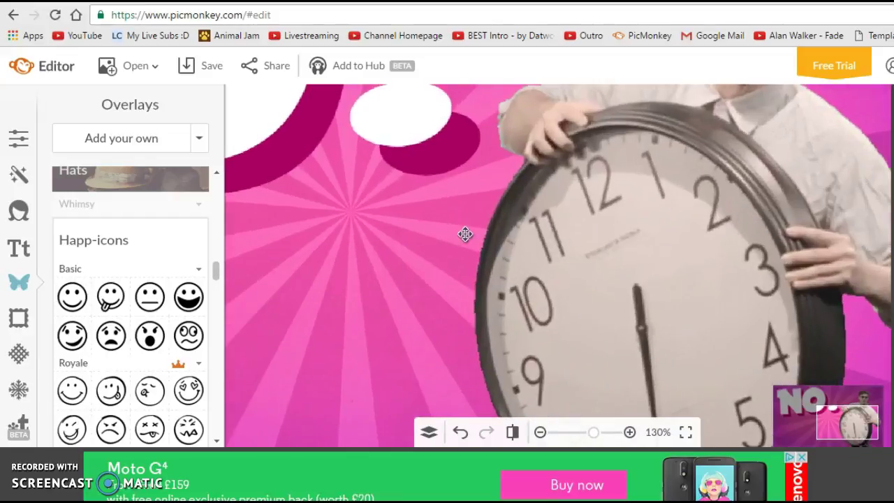
{"action": "scroll", "coordinate": [465, 234], "scroll_direction": "up", "scroll_amount": 3}
{"action": "scroll", "coordinate": [594, 265], "scroll_direction": "down", "scroll_amount": 4}
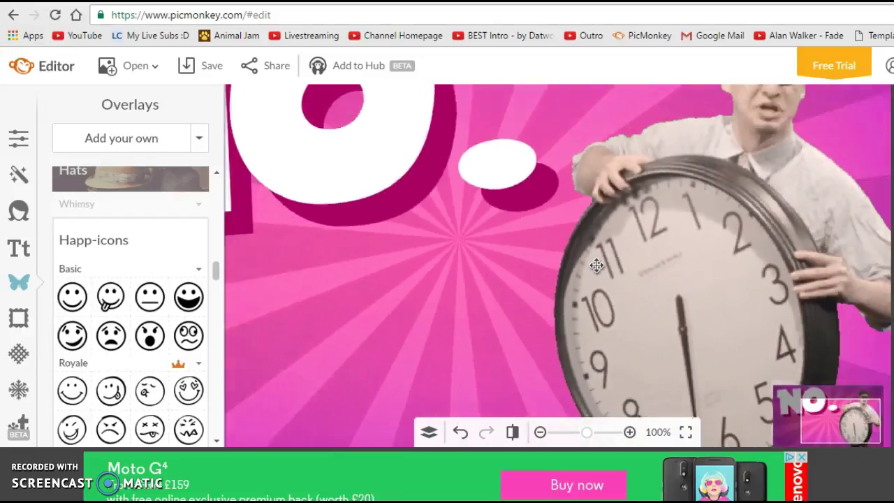
{"action": "scroll", "coordinate": [596, 265], "scroll_direction": "down", "scroll_amount": 3}
{"action": "scroll", "coordinate": [596, 265], "scroll_direction": "up", "scroll_amount": 2}
{"action": "scroll", "coordinate": [779, 106], "scroll_direction": "up", "scroll_amount": 1}
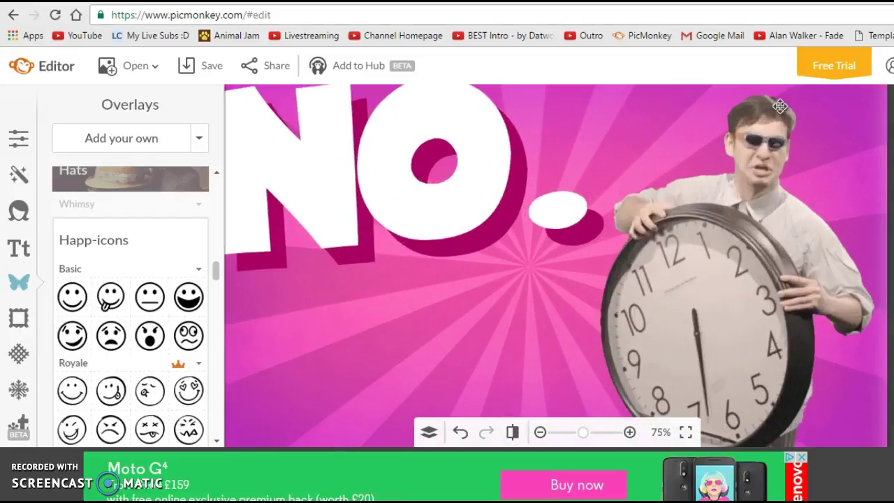
{"action": "scroll", "coordinate": [780, 106], "scroll_direction": "up", "scroll_amount": 4}
{"action": "scroll", "coordinate": [617, 308], "scroll_direction": "up", "scroll_amount": 1}
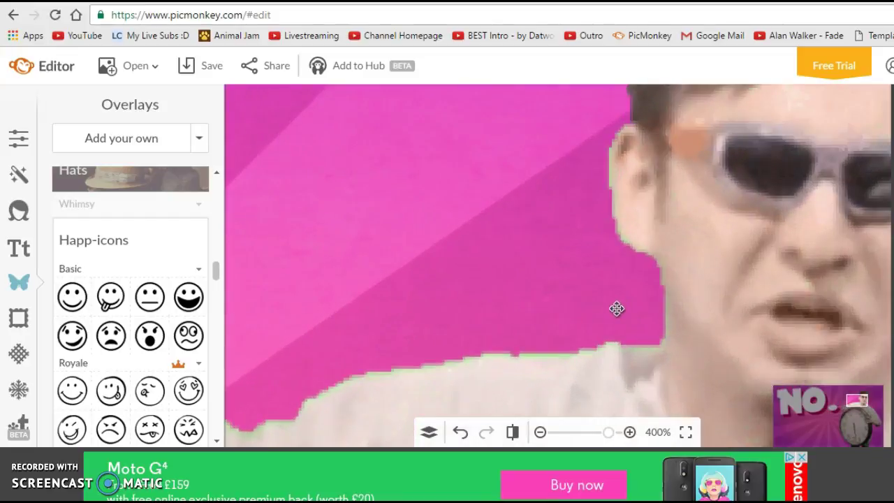
{"action": "scroll", "coordinate": [617, 308], "scroll_direction": "down", "scroll_amount": 10}
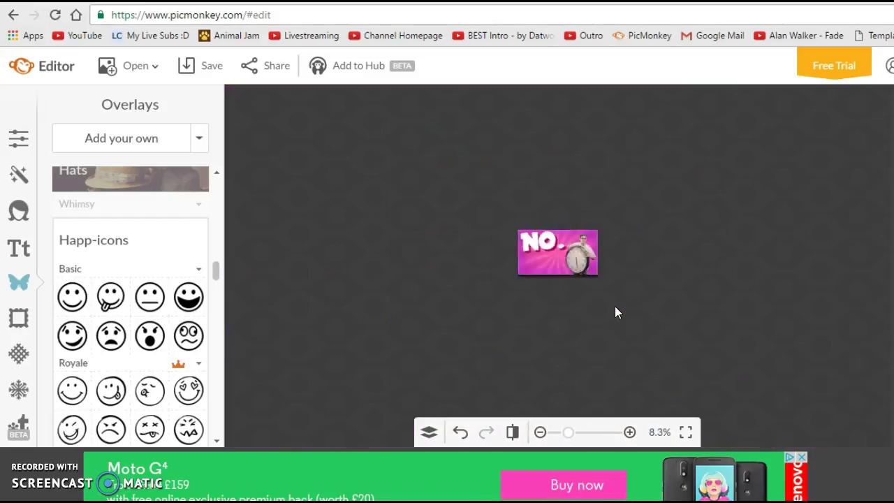
{"action": "scroll", "coordinate": [614, 306], "scroll_direction": "up", "scroll_amount": 1}
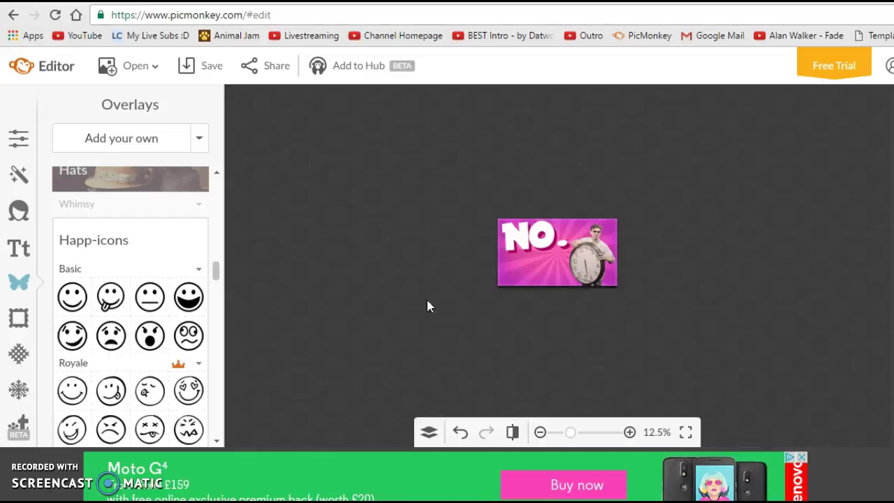
{"action": "scroll", "coordinate": [429, 306], "scroll_direction": "up", "scroll_amount": 2}
{"action": "scroll", "coordinate": [638, 242], "scroll_direction": "down", "scroll_amount": 1}
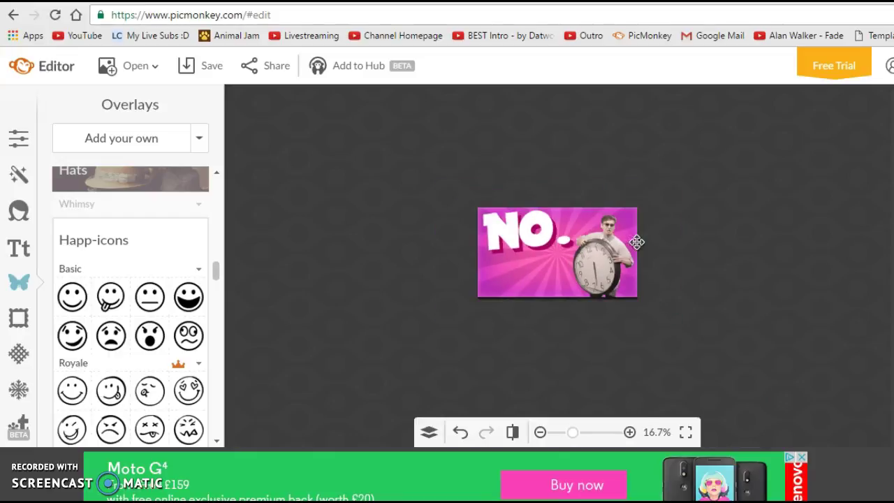
{"action": "scroll", "coordinate": [636, 241], "scroll_direction": "up", "scroll_amount": 4}
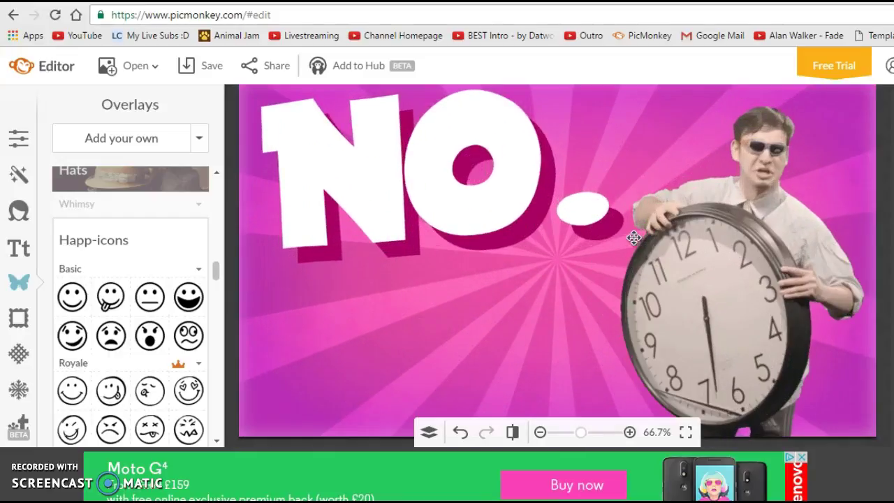
{"action": "scroll", "coordinate": [634, 238], "scroll_direction": "down", "scroll_amount": 5}
{"action": "scroll", "coordinate": [627, 238], "scroll_direction": "up", "scroll_amount": 1}
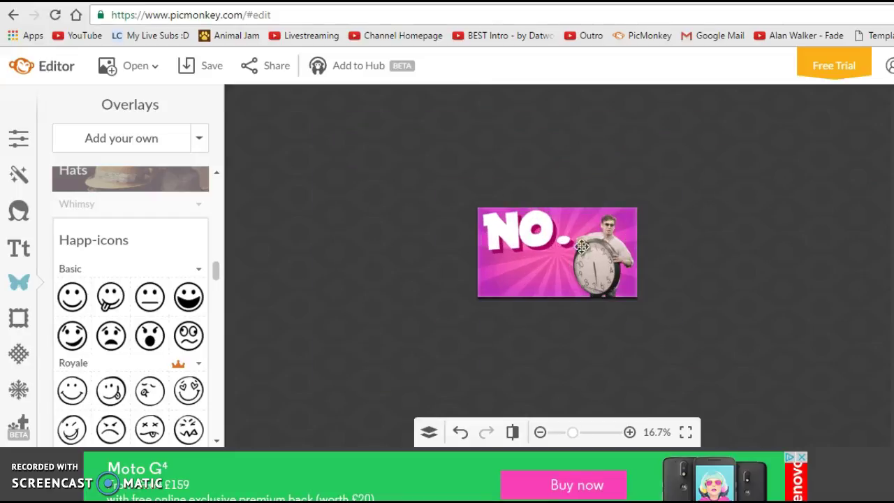
{"action": "scroll", "coordinate": [520, 264], "scroll_direction": "up", "scroll_amount": 4}
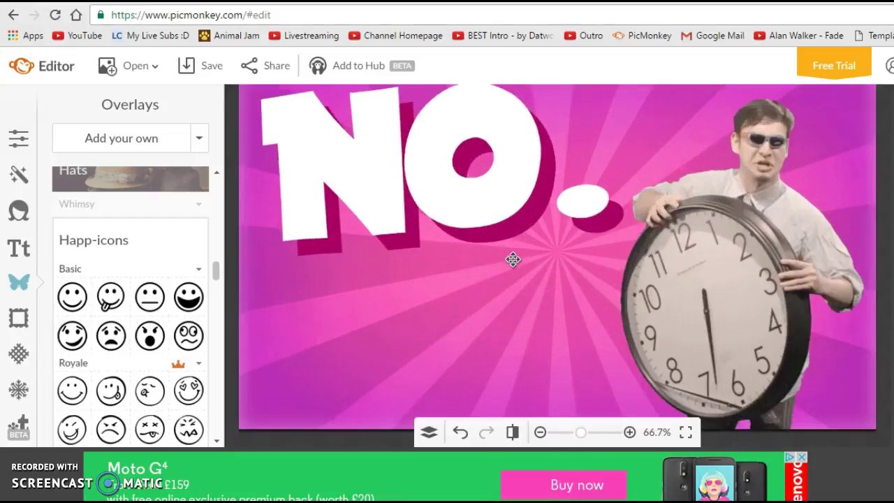
{"action": "scroll", "coordinate": [513, 260], "scroll_direction": "down", "scroll_amount": 2}
{"action": "scroll", "coordinate": [512, 260], "scroll_direction": "up", "scroll_amount": 1}
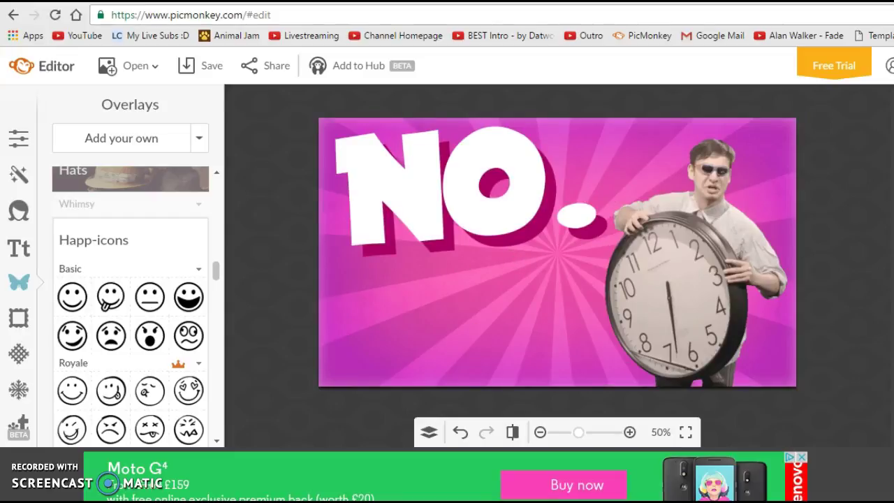
{"action": "left_click", "coordinate": [636, 273]}
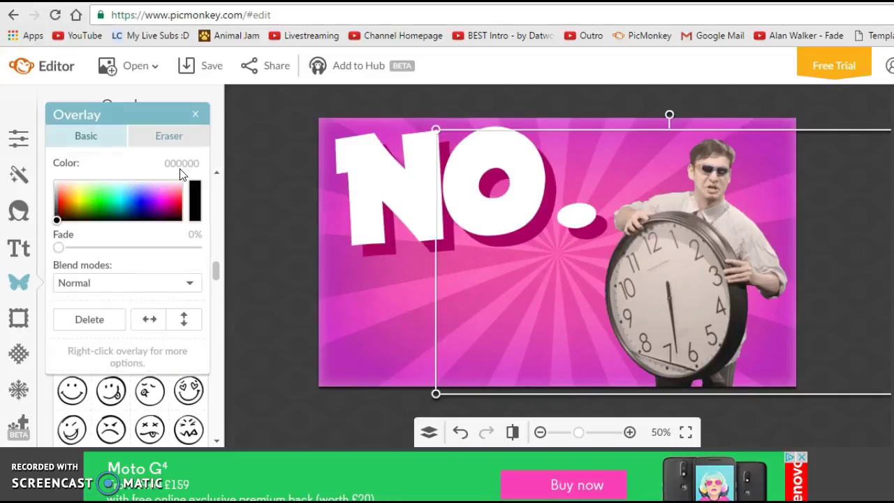
{"action": "left_click", "coordinate": [180, 142]}
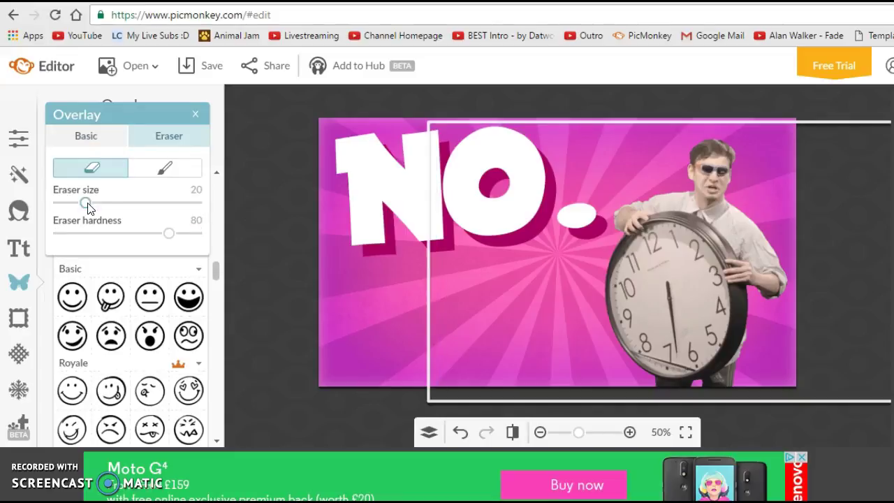
{"action": "left_click_drag", "start_coordinate": [86, 204], "coordinate": [109, 201]}
{"action": "left_click", "coordinate": [195, 115]}
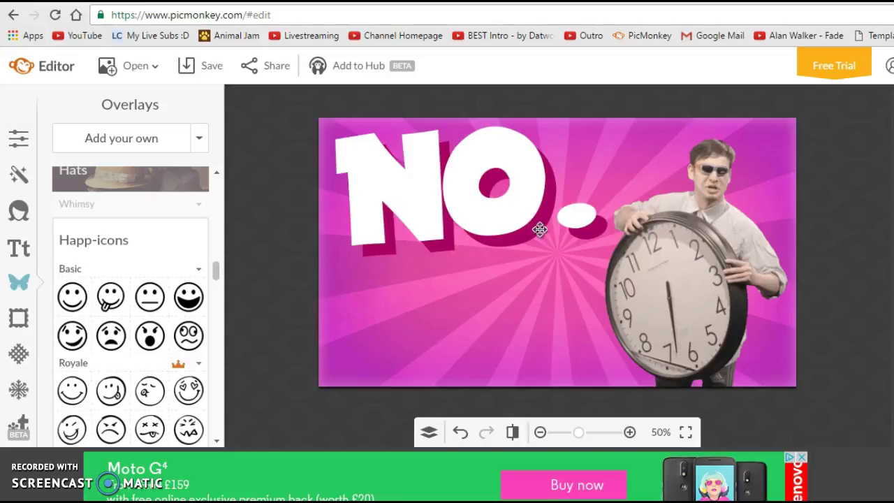
{"action": "left_click", "coordinate": [724, 250]}
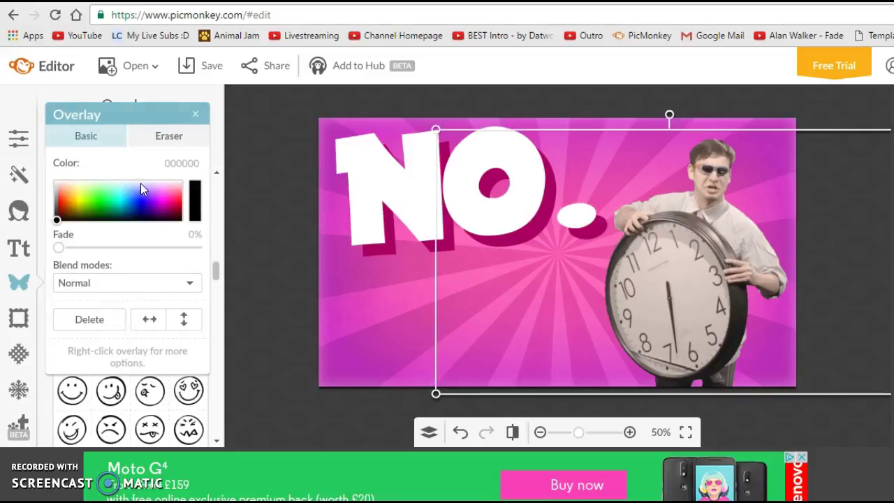
{"action": "left_click", "coordinate": [172, 135]}
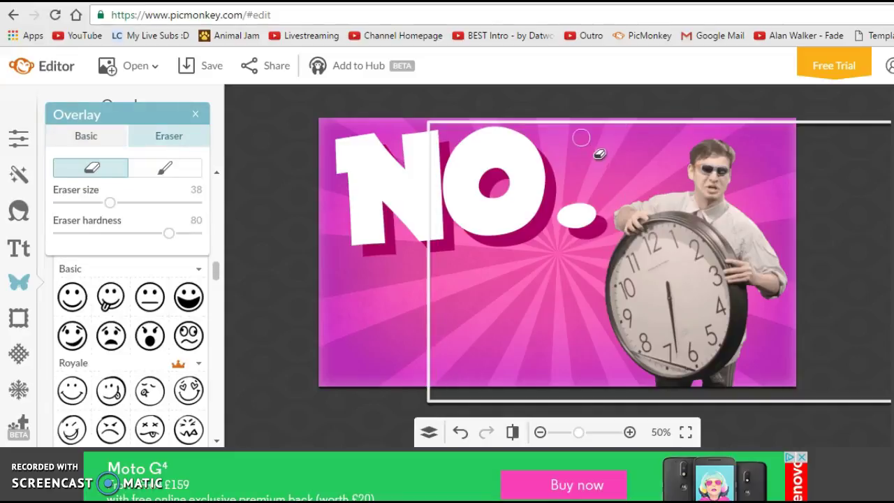
{"action": "left_click", "coordinate": [196, 114]}
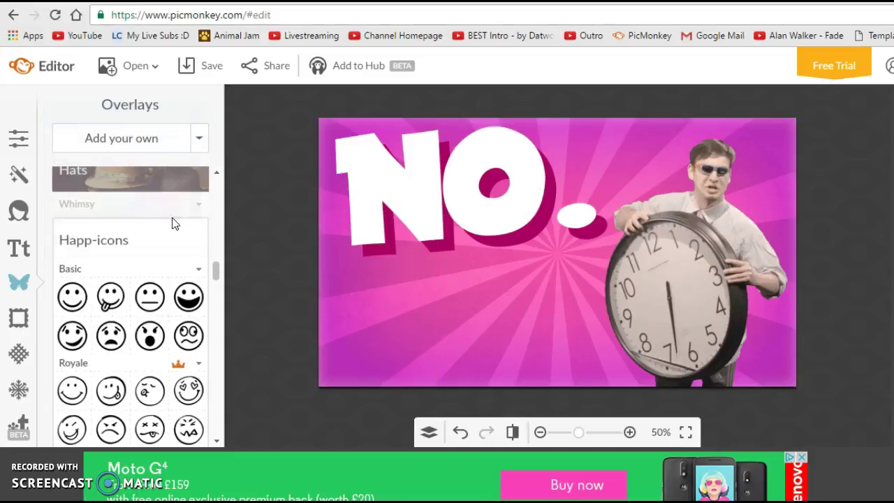